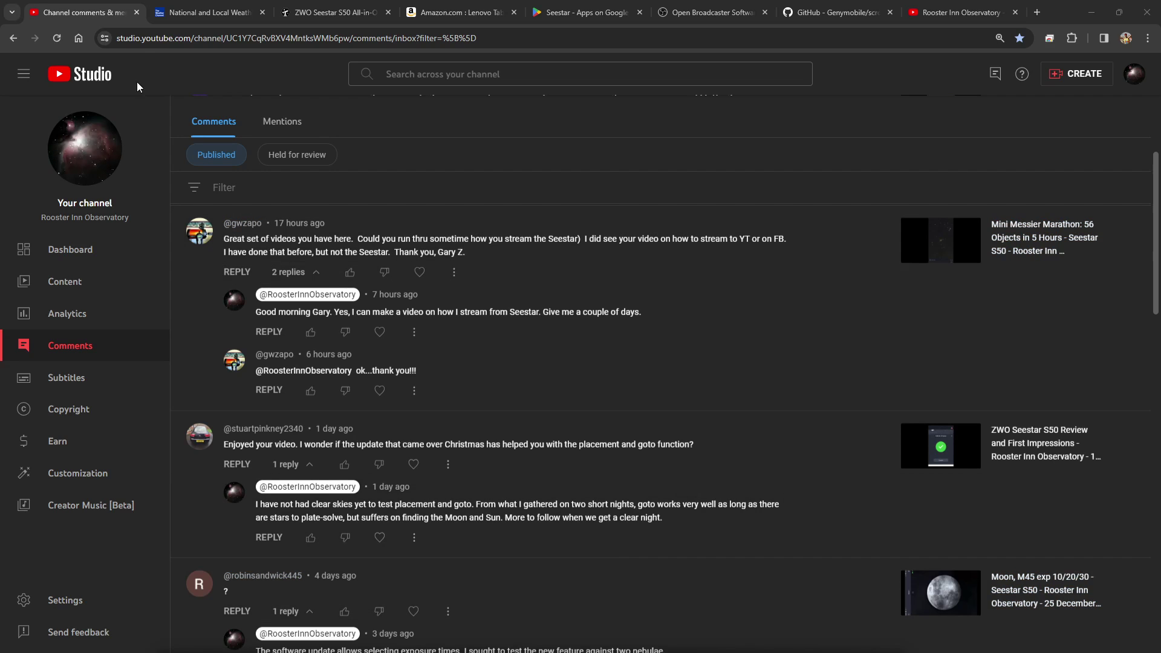
Switch to the weather.com tab showing the Major Winter Storm forecast.
left_click(216, 15)
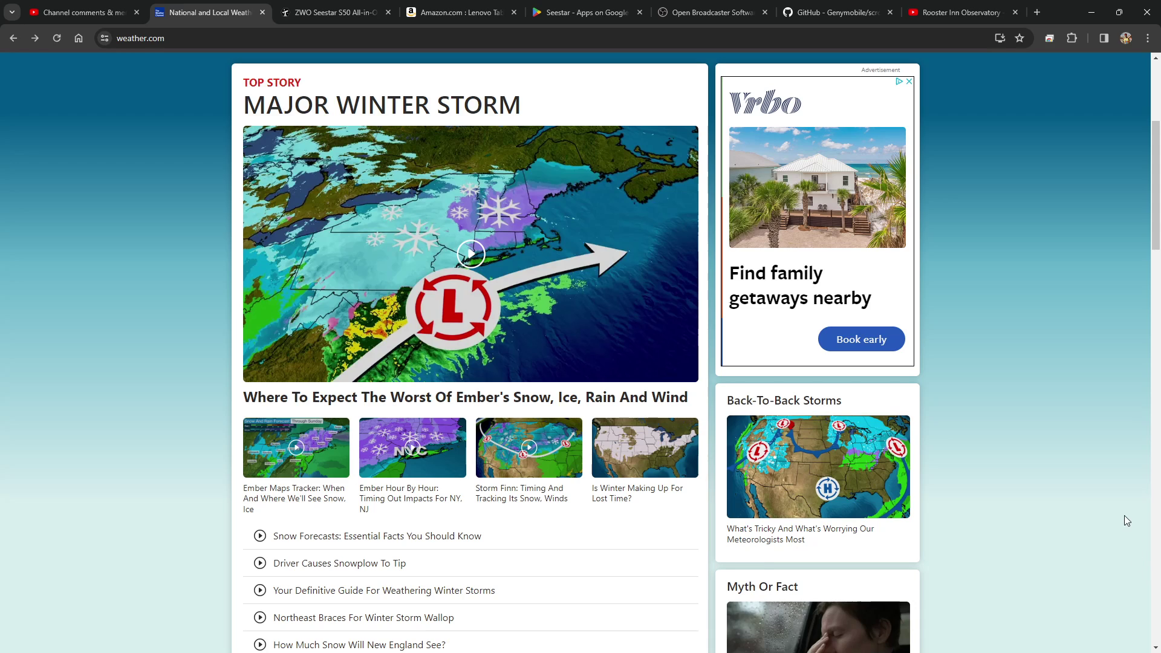
Bring up the High Point Scientific listing for the $499.00 ZWO Seestar S50.
left_click(312, 14)
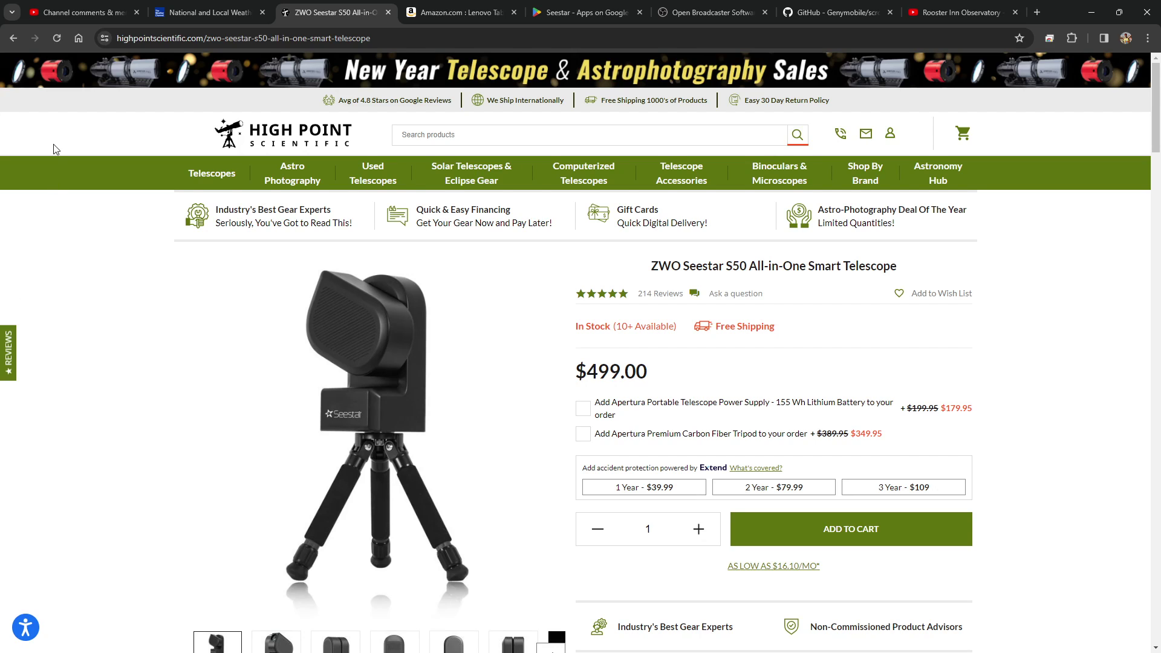
Show the Amazon page for the Lenovo Tab M8 (4th Gen) tablet at $79.99.
left_click(465, 13)
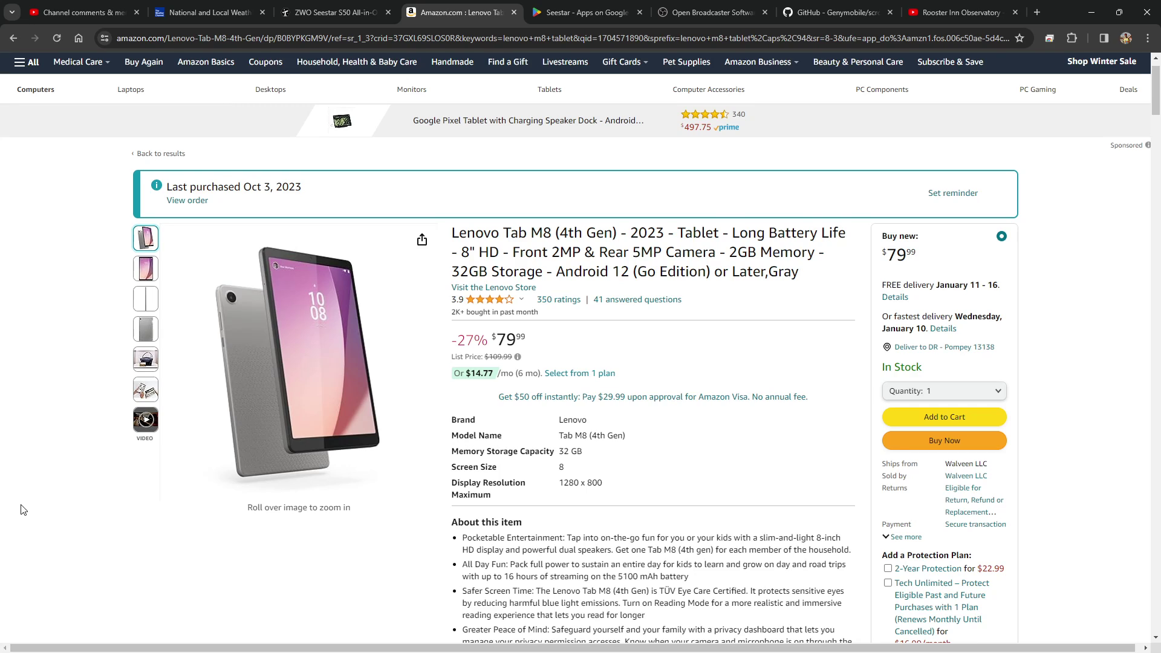
Switch to the Seestar app's Google Play page by Suzhou ZWO Co., Ltd.
left_click(584, 13)
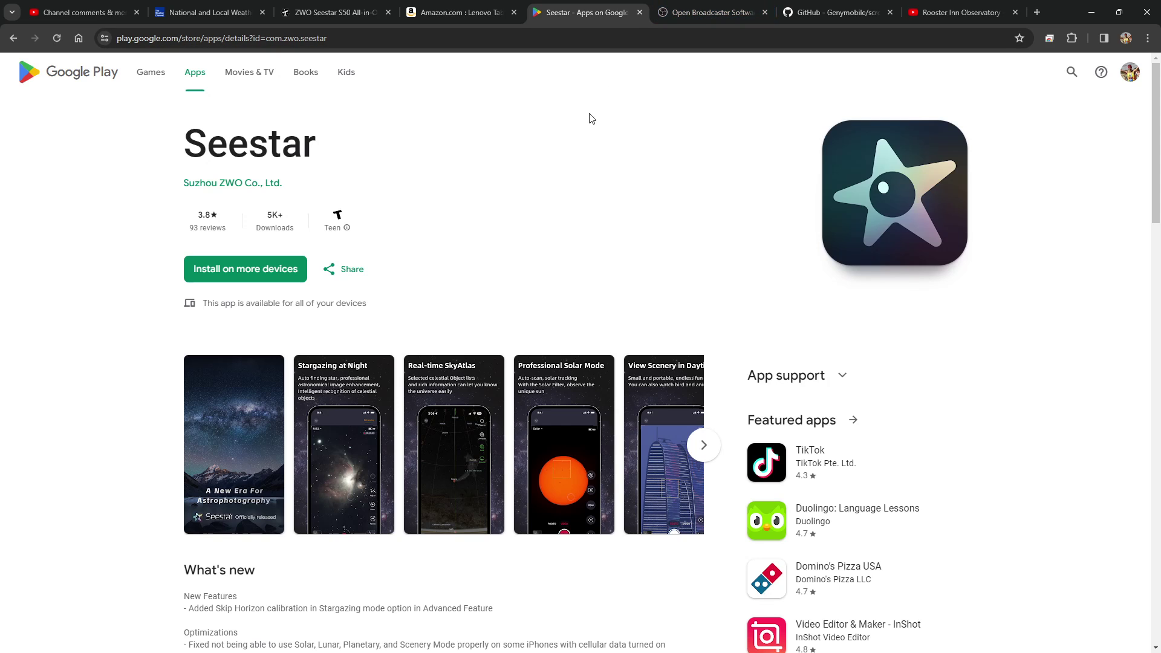
Show the OBS Studio homepage listing latest release 30.0.2.
left_click(703, 16)
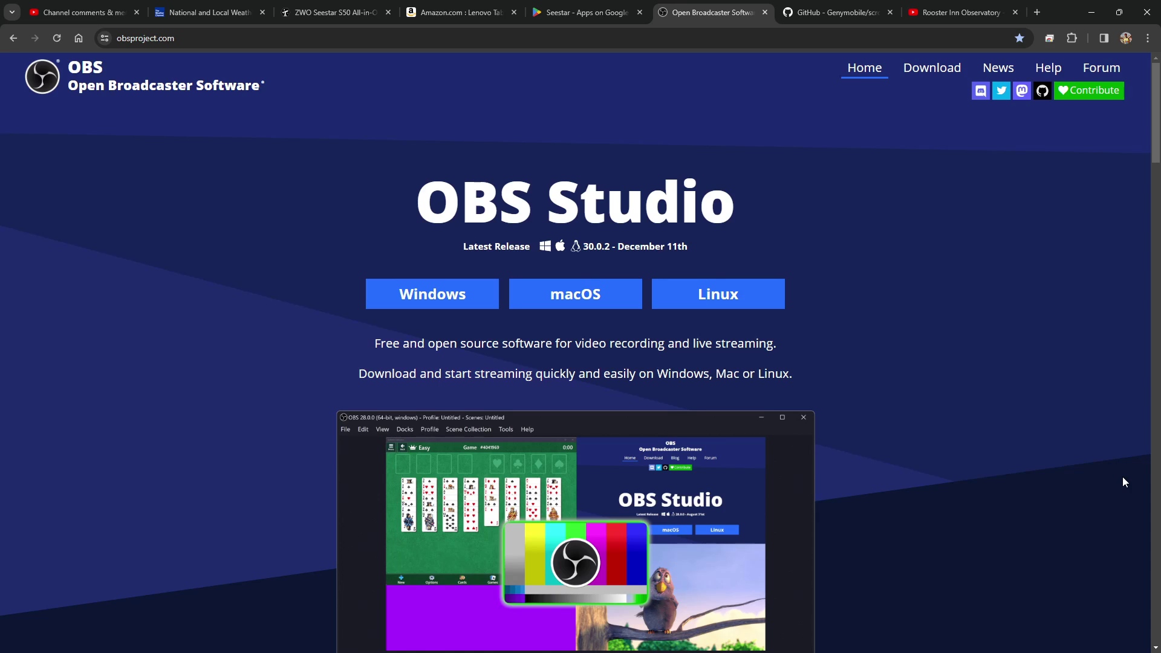
left_click(825, 13)
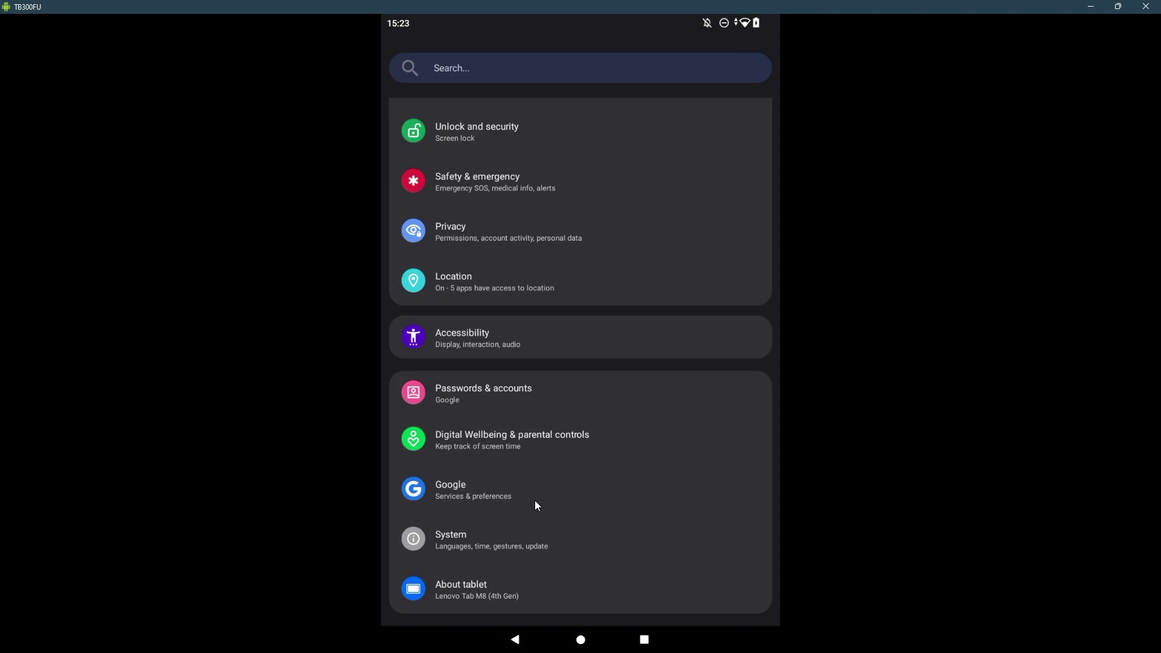
Open About tablet and tap Build number until 'No need, you are already a developer' appears.
left_click(464, 590)
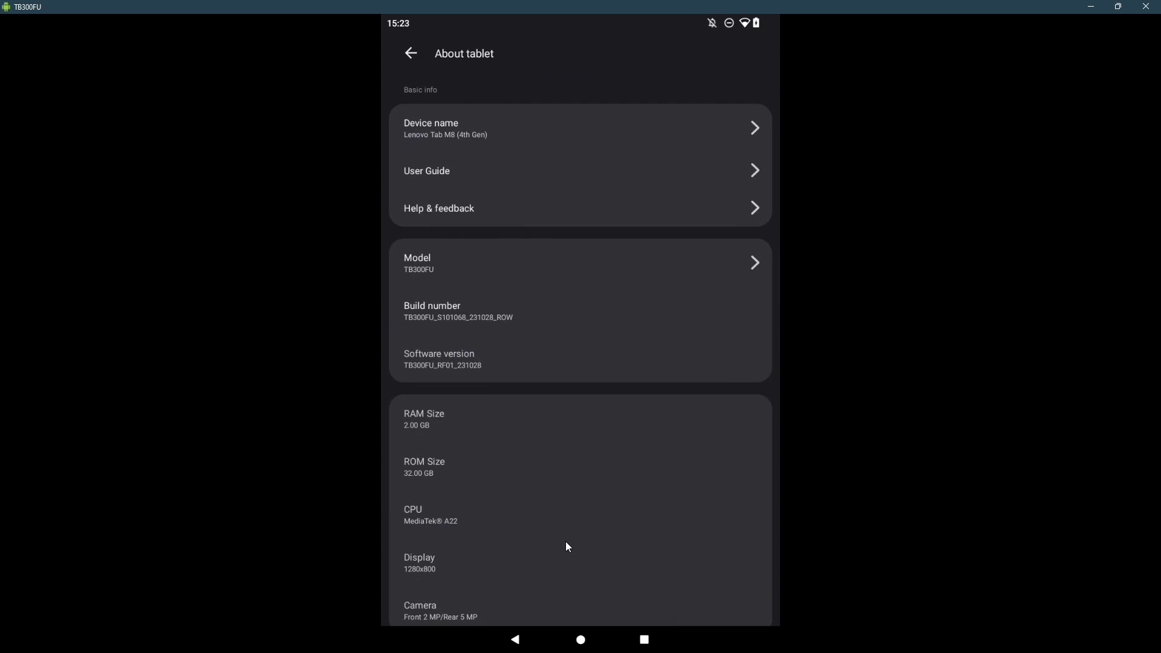
left_click(433, 312)
left_click(433, 312)
left_click(433, 311)
left_click(433, 311)
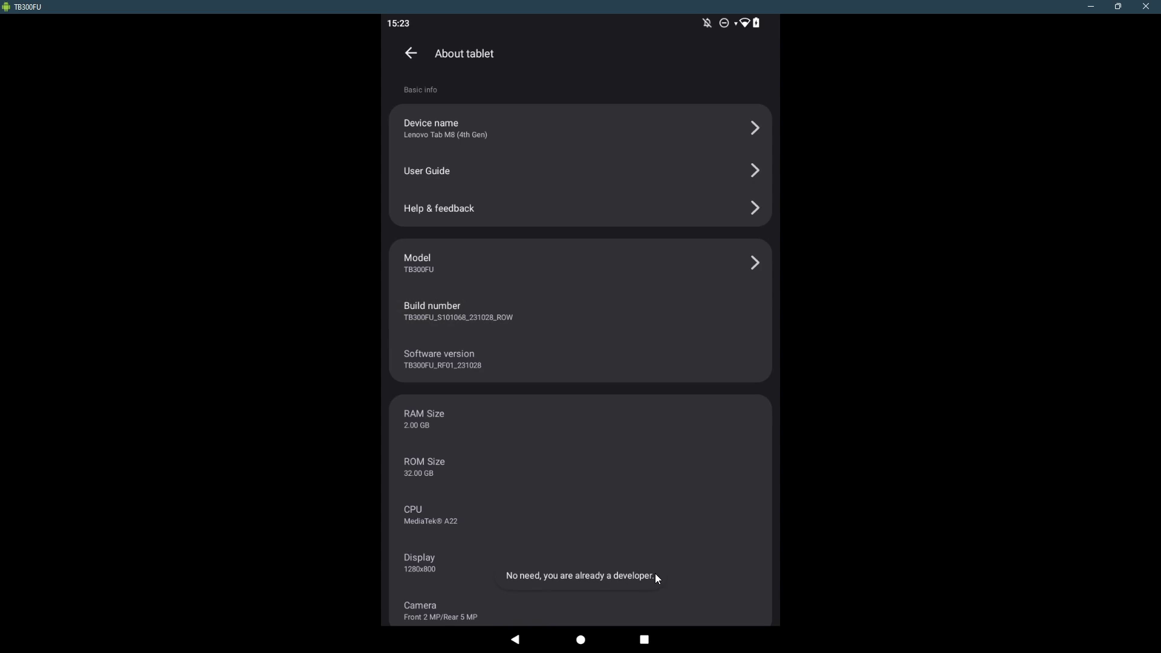
Go through System to Developer options and scroll to confirm USB debugging is switched on.
left_click(410, 54)
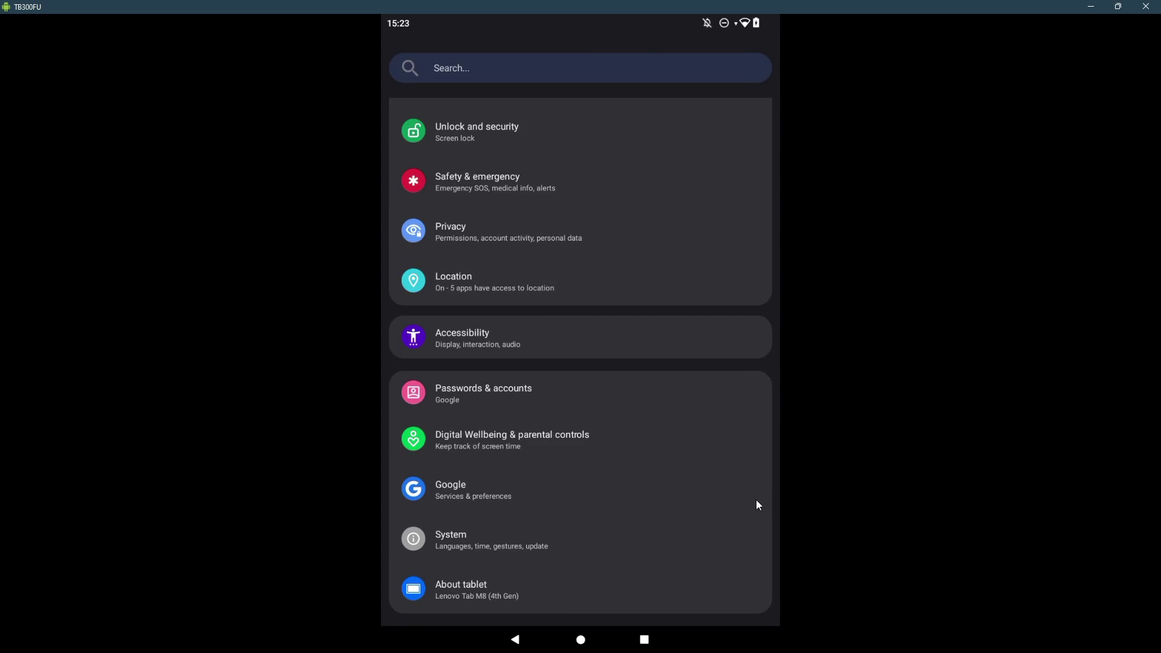
left_click(456, 537)
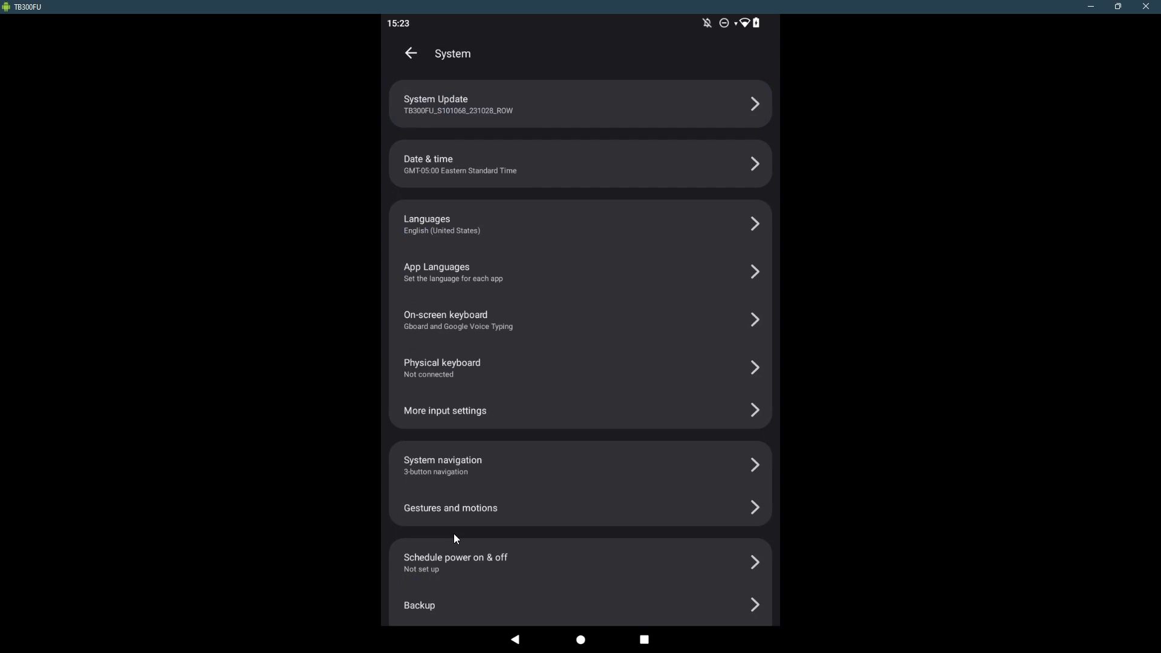
scroll(538, 454, "down", 3)
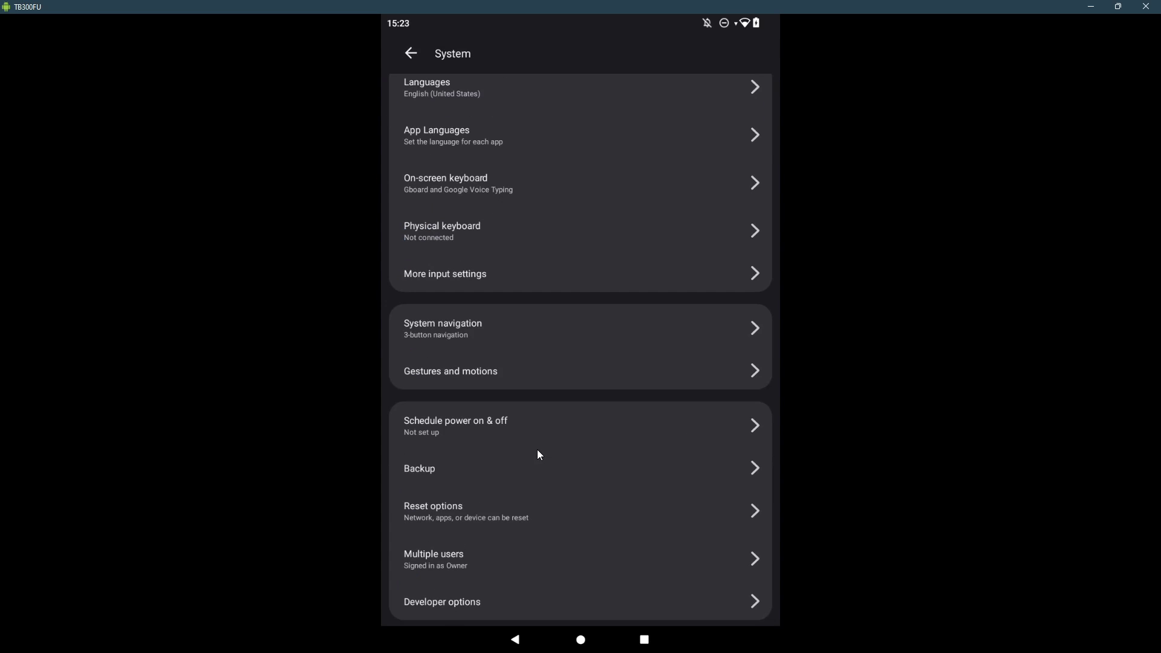
left_click(446, 604)
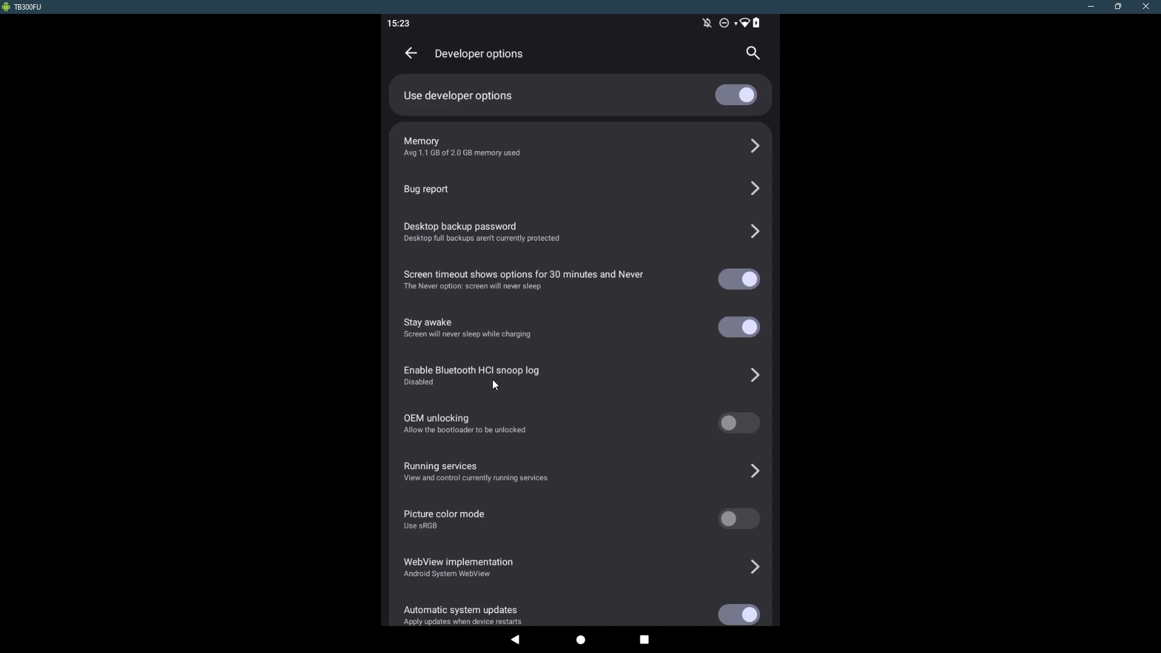
scroll(627, 370, "down", 6)
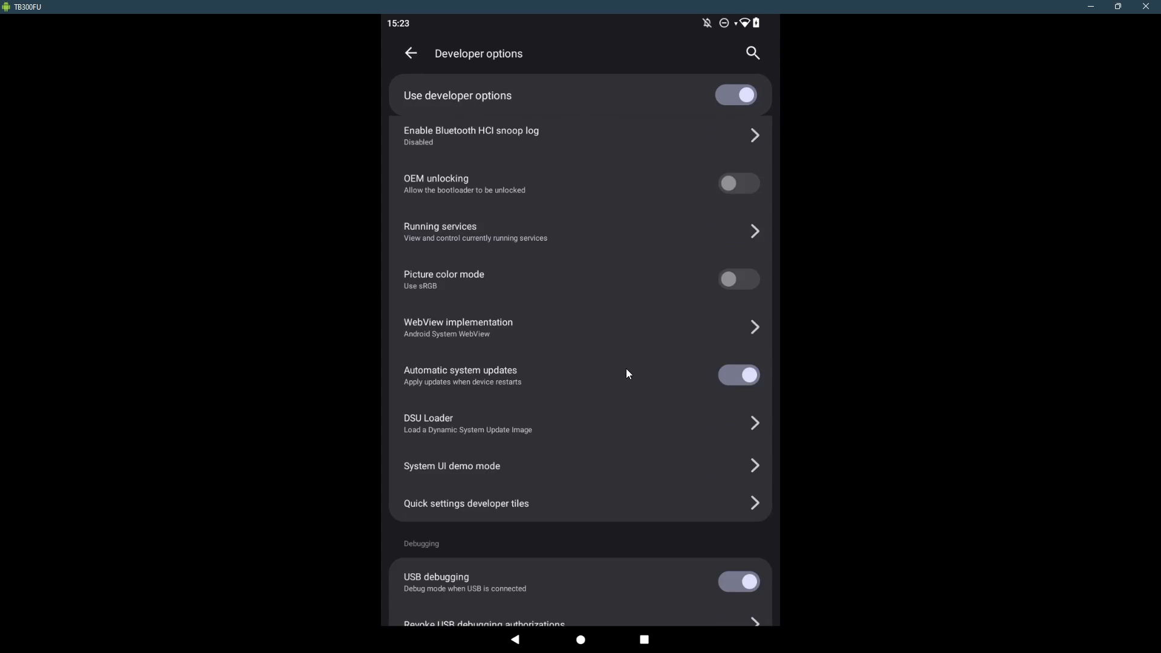
scroll(627, 373, "down", 1)
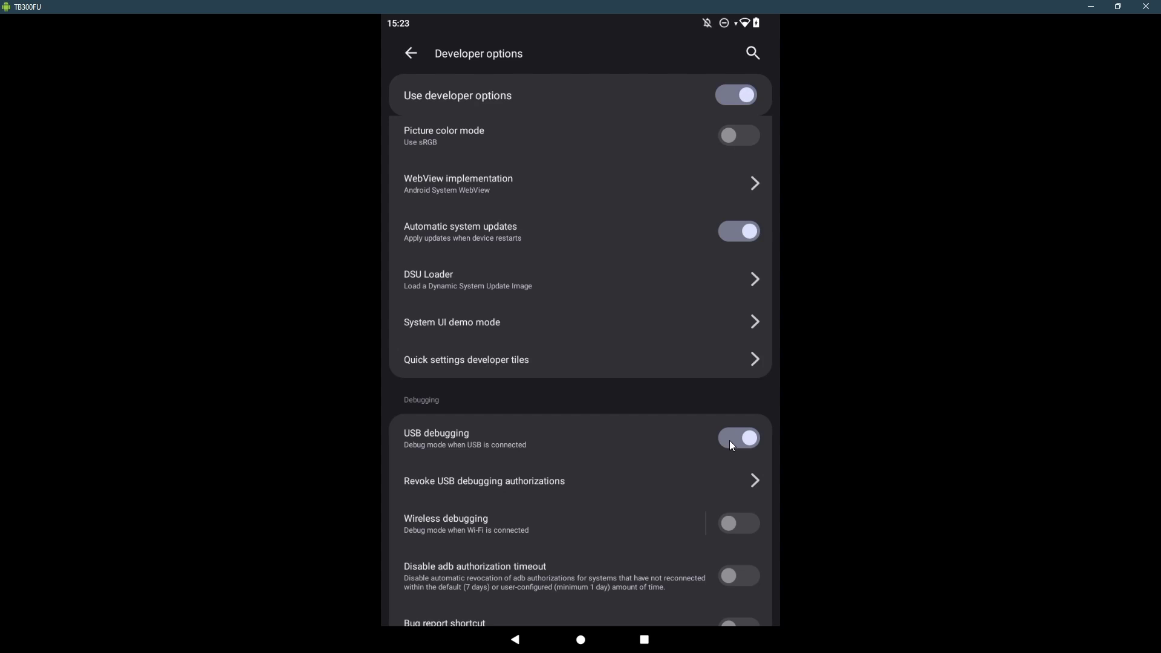
Back out of the System page to the tablet's main Settings list.
left_click(411, 54)
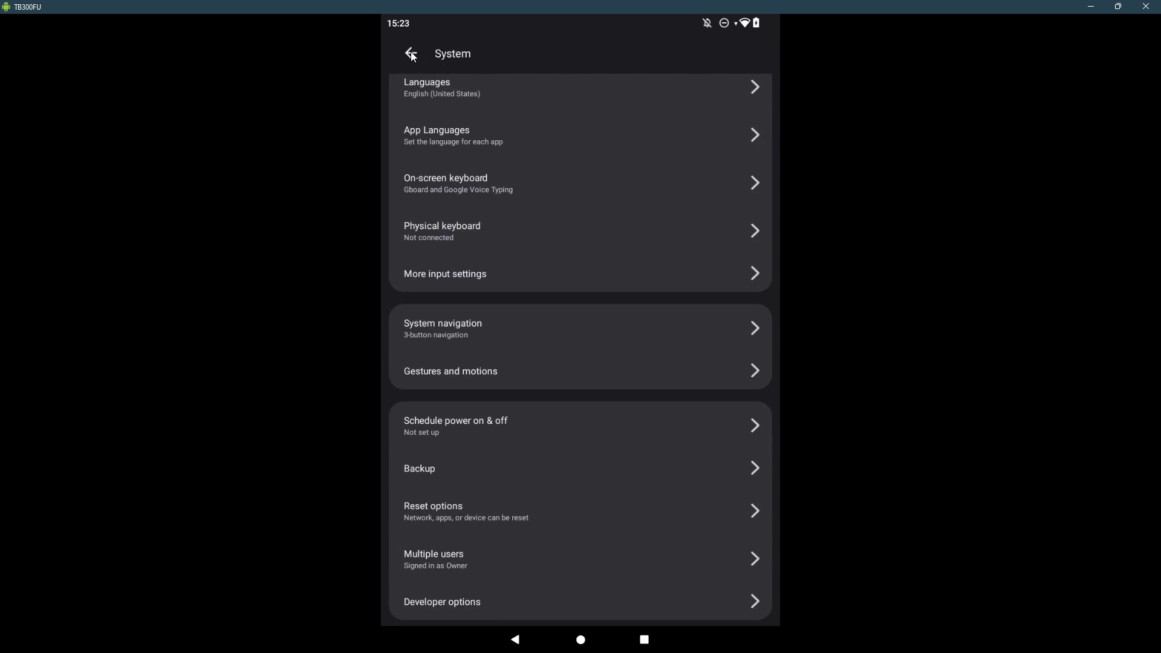
left_click(412, 55)
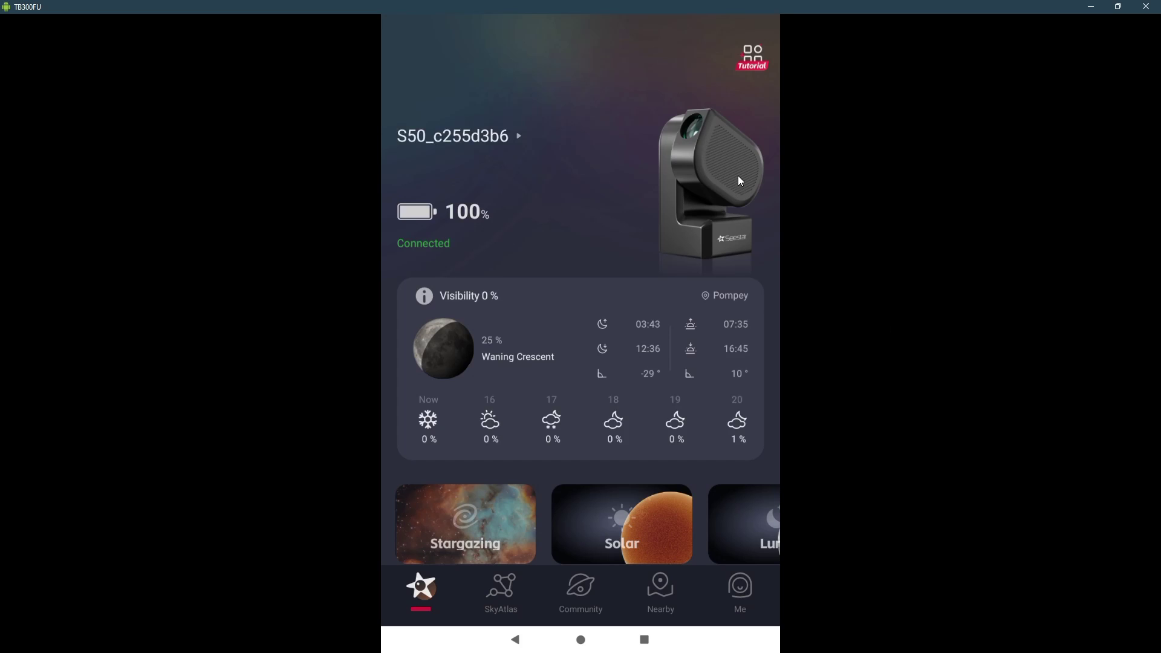
left_click(709, 178)
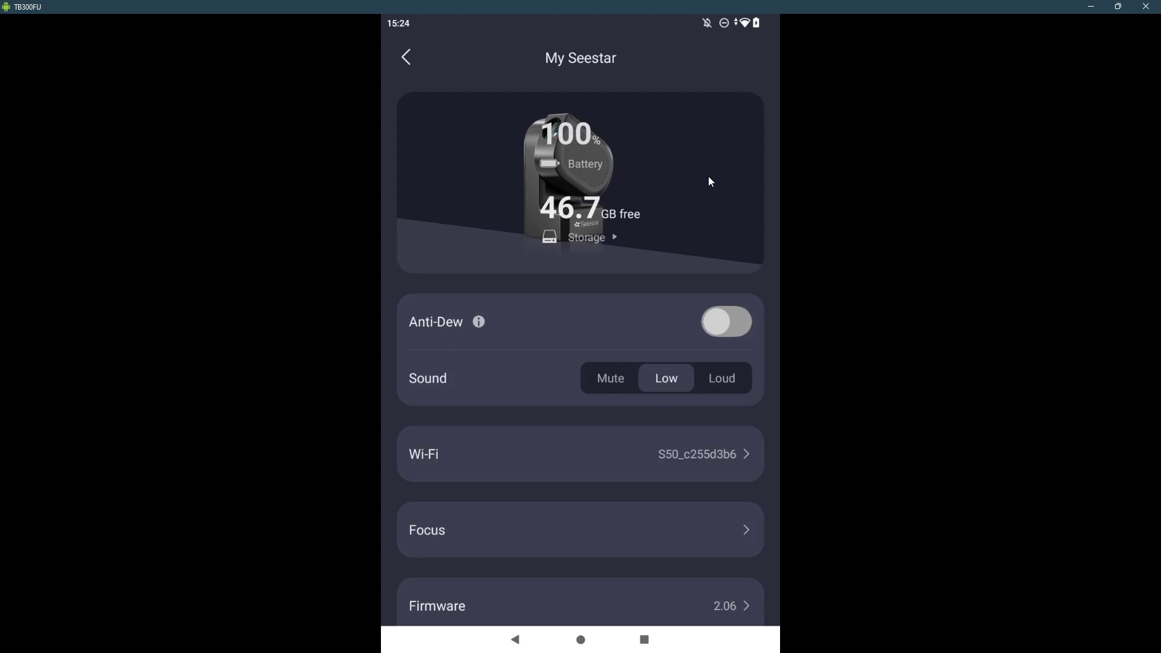
left_click(721, 459)
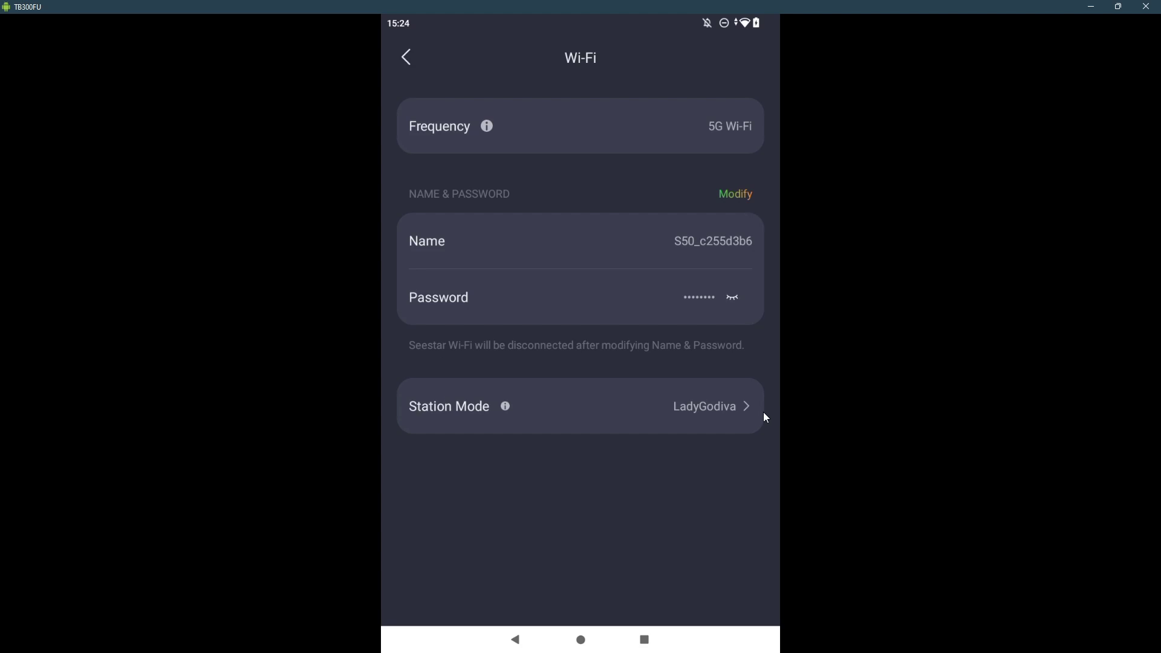
left_click(404, 58)
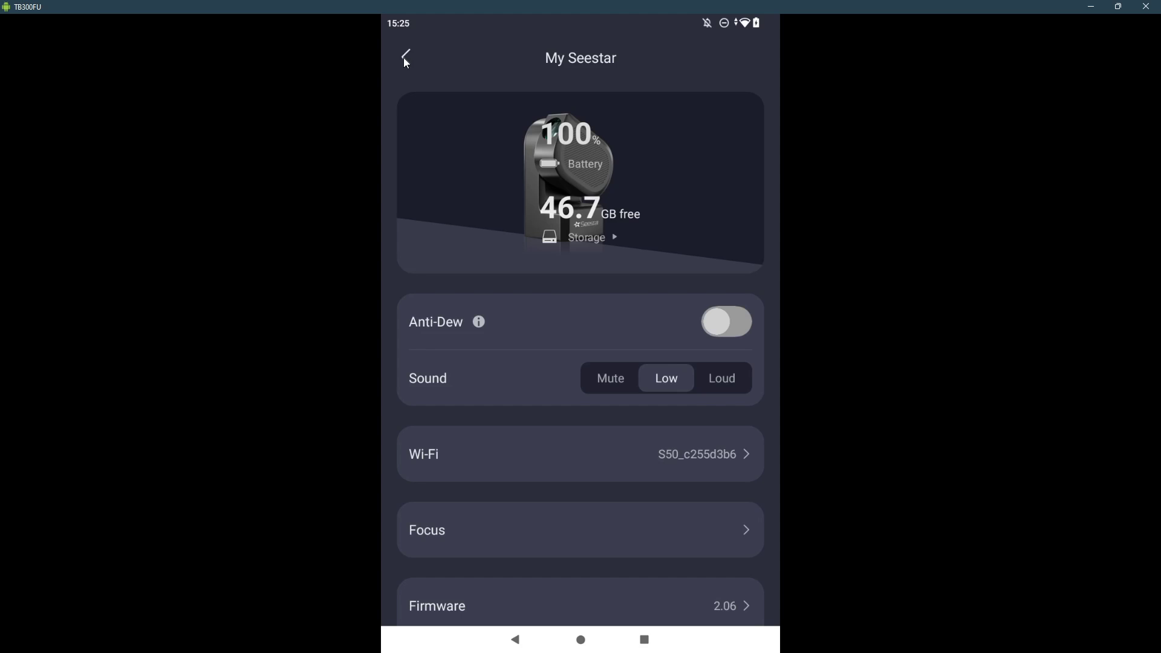
Return the Seestar app to its home screen.
left_click(406, 59)
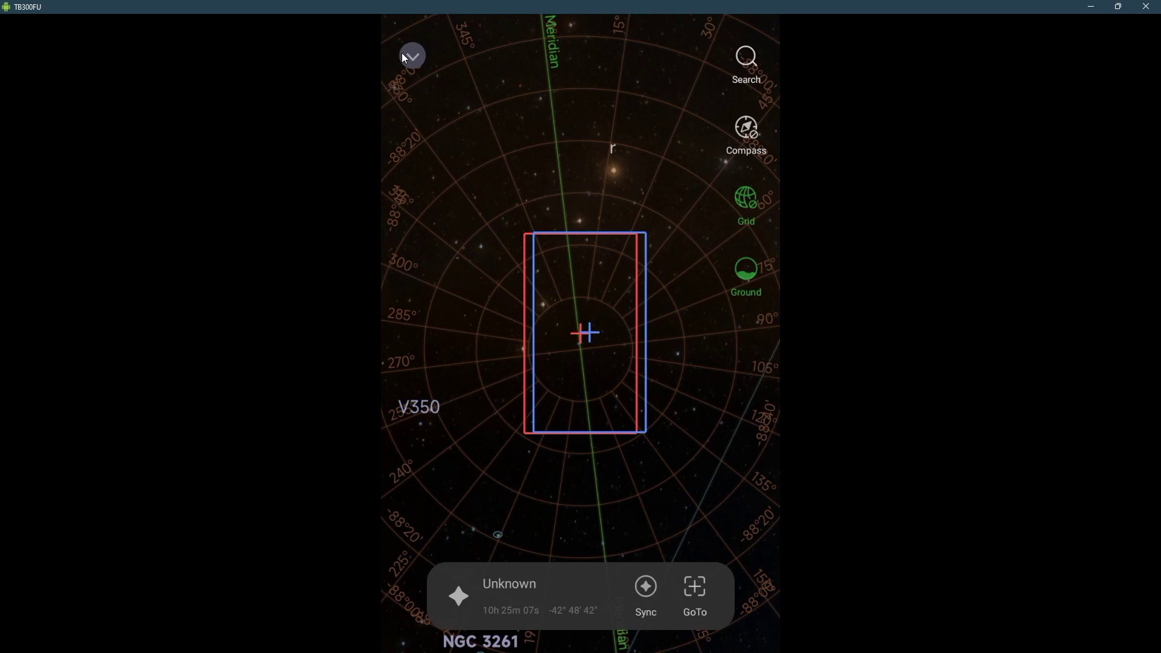
Search the objects catalogue, select Polaris and send the telescope to it.
left_click(748, 60)
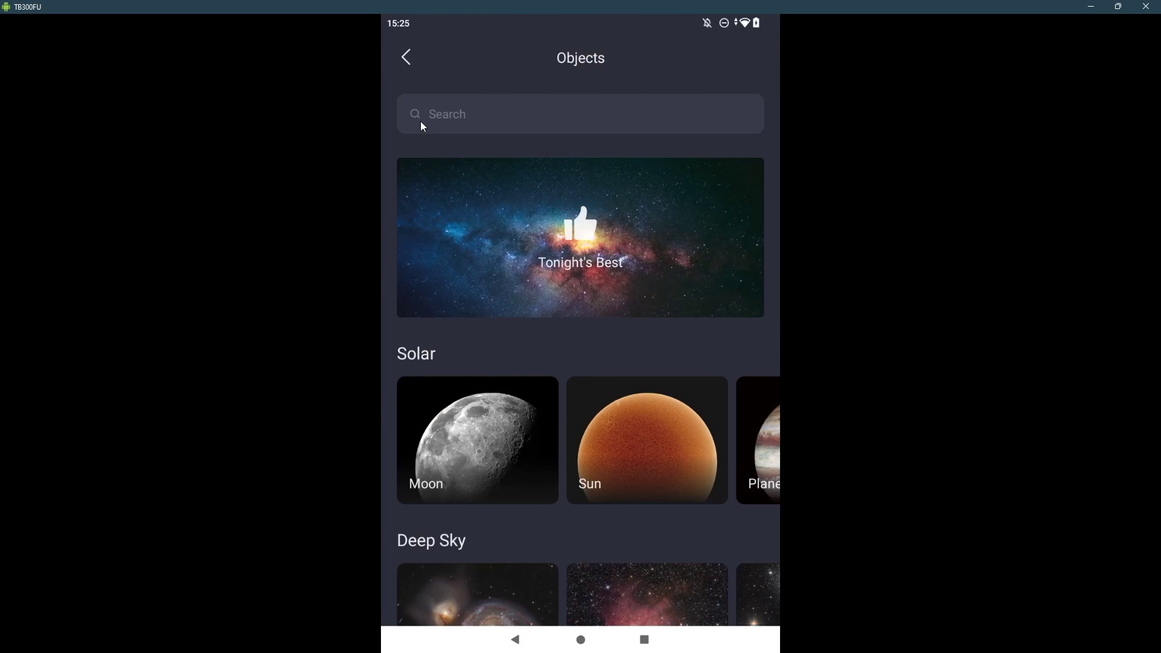
left_click(443, 118)
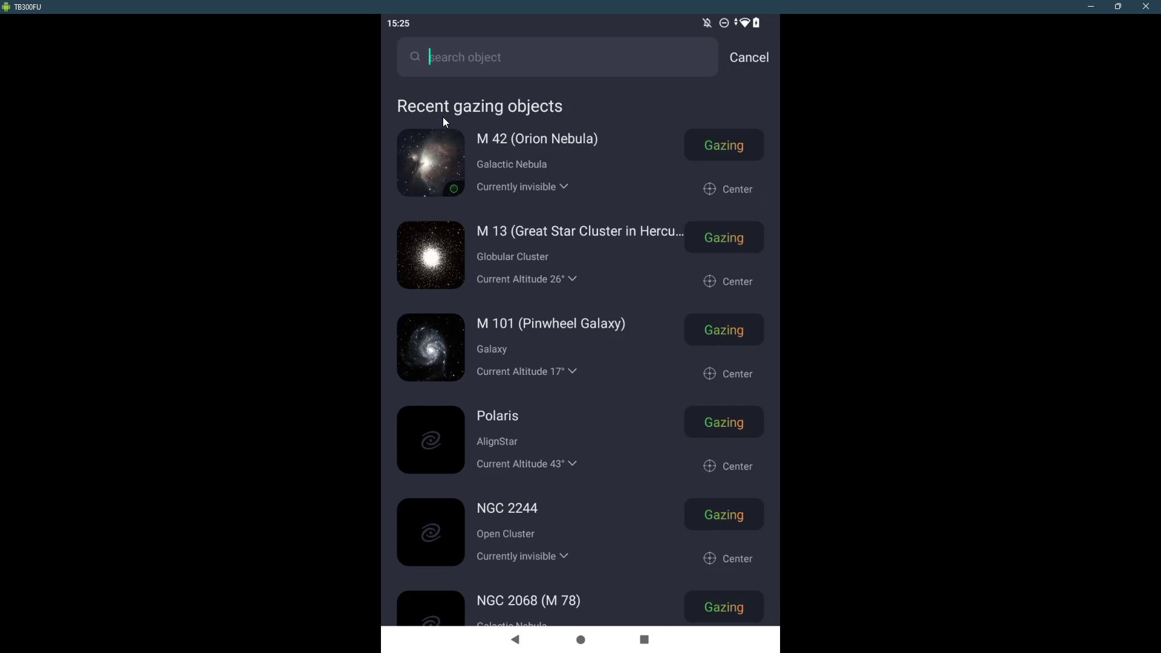
left_click(495, 430)
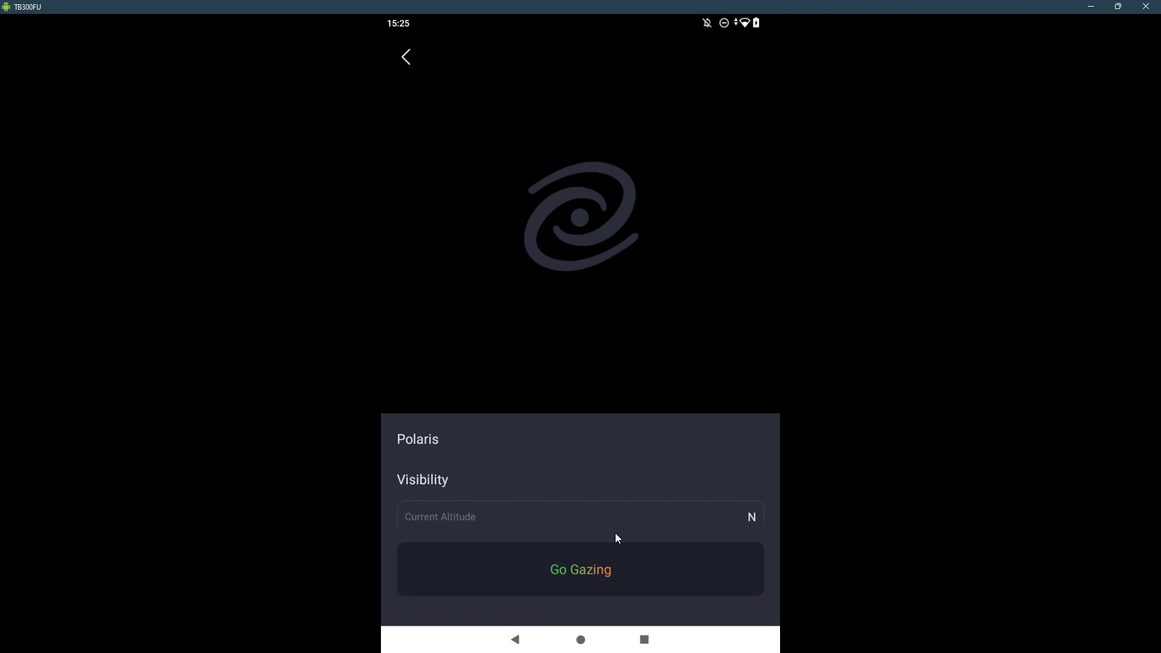
left_click(591, 572)
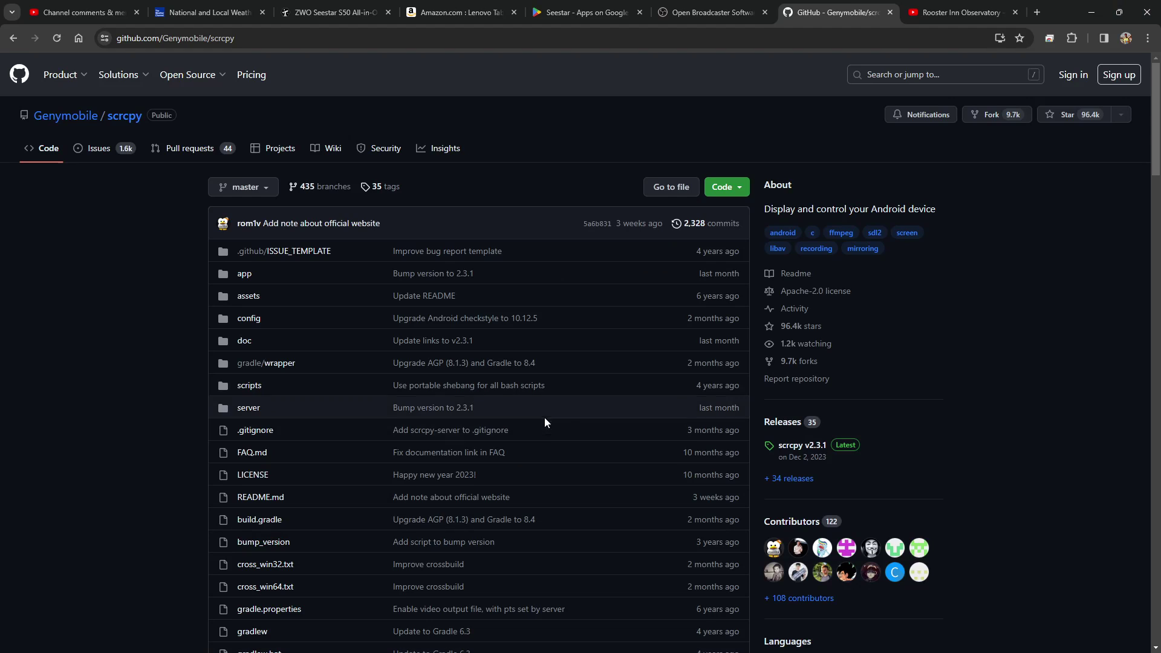
Switch Chrome to the Rooster Inn Observatory tab.
left_click(956, 10)
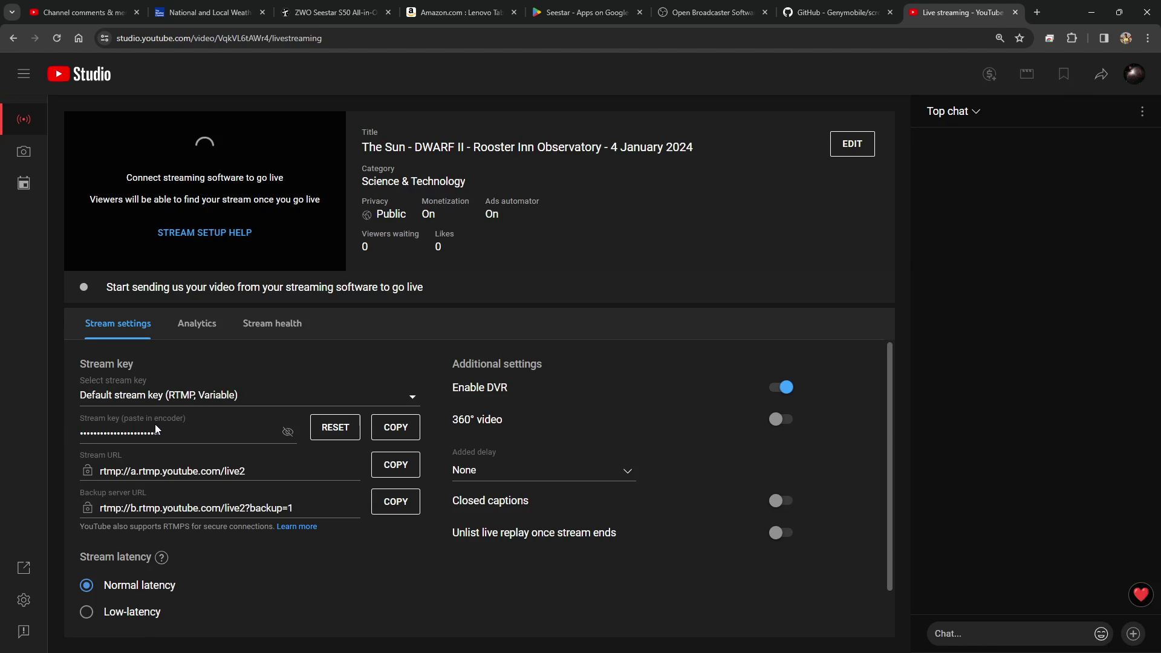
Copy the default Stream key from YouTube Studio's Stream settings.
left_click(396, 431)
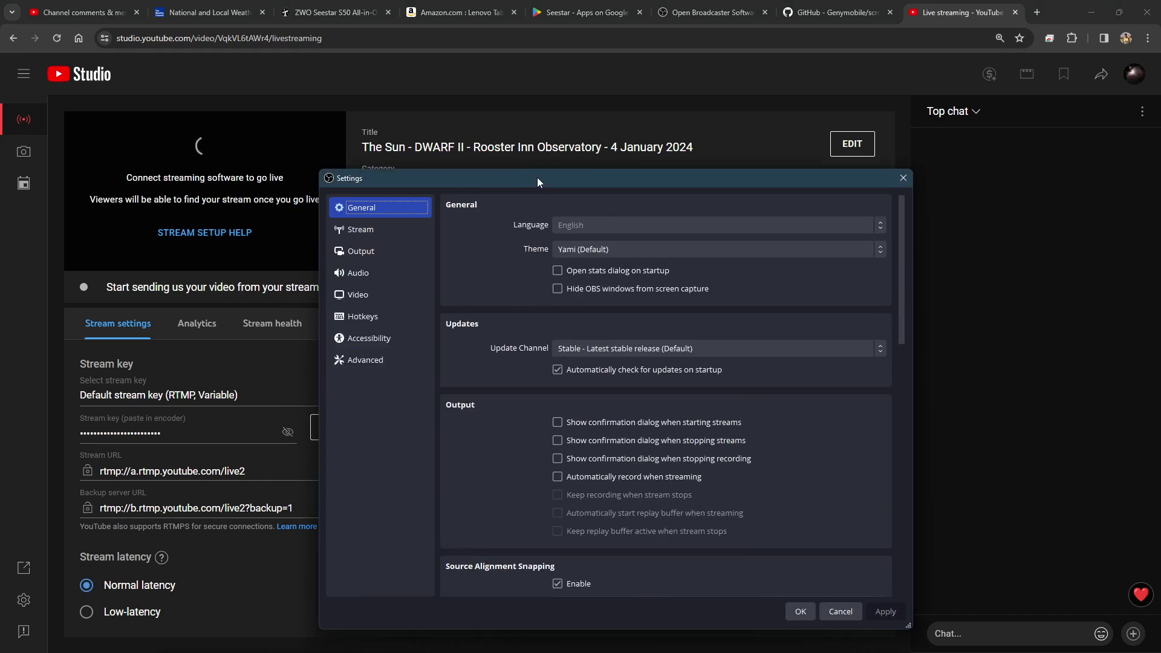
In OBS Settings' Stream section, switch YouTube - RTMPS to Use Stream Key (advanced).
left_click_drag(537, 177, 538, 58)
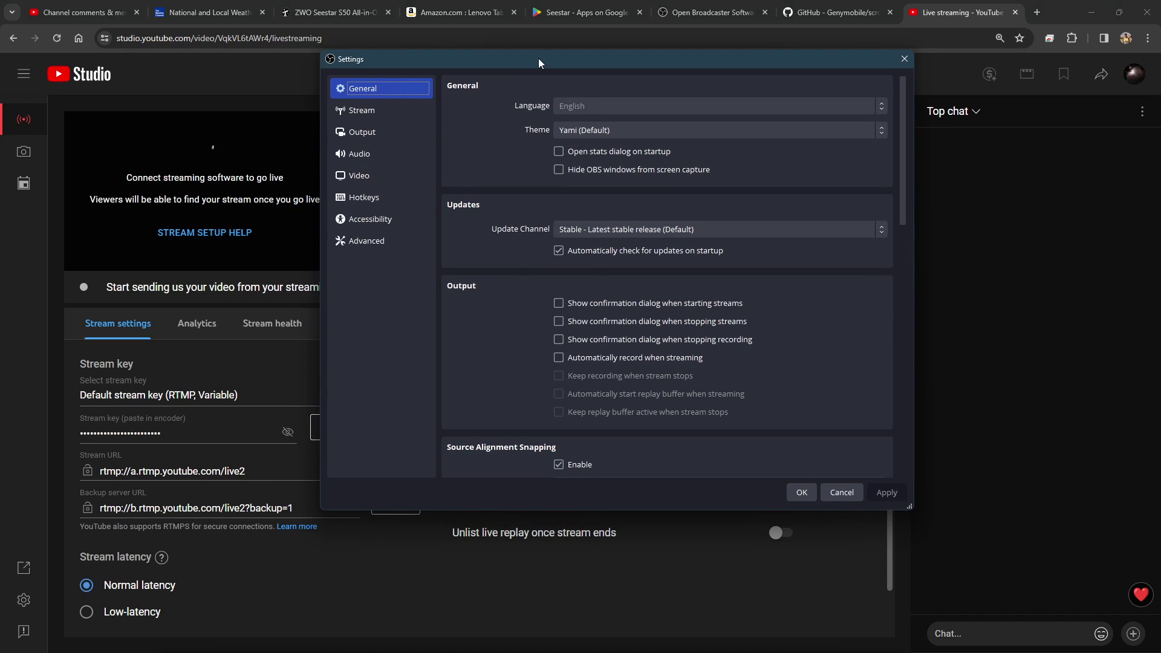
left_click(368, 112)
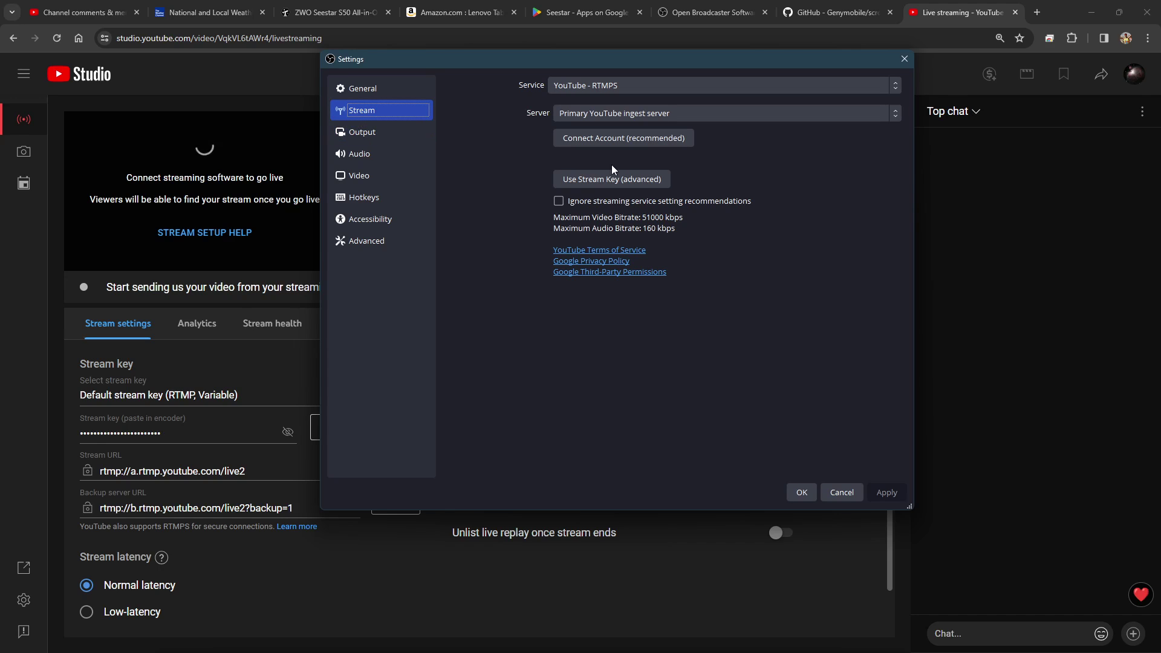
left_click(612, 182)
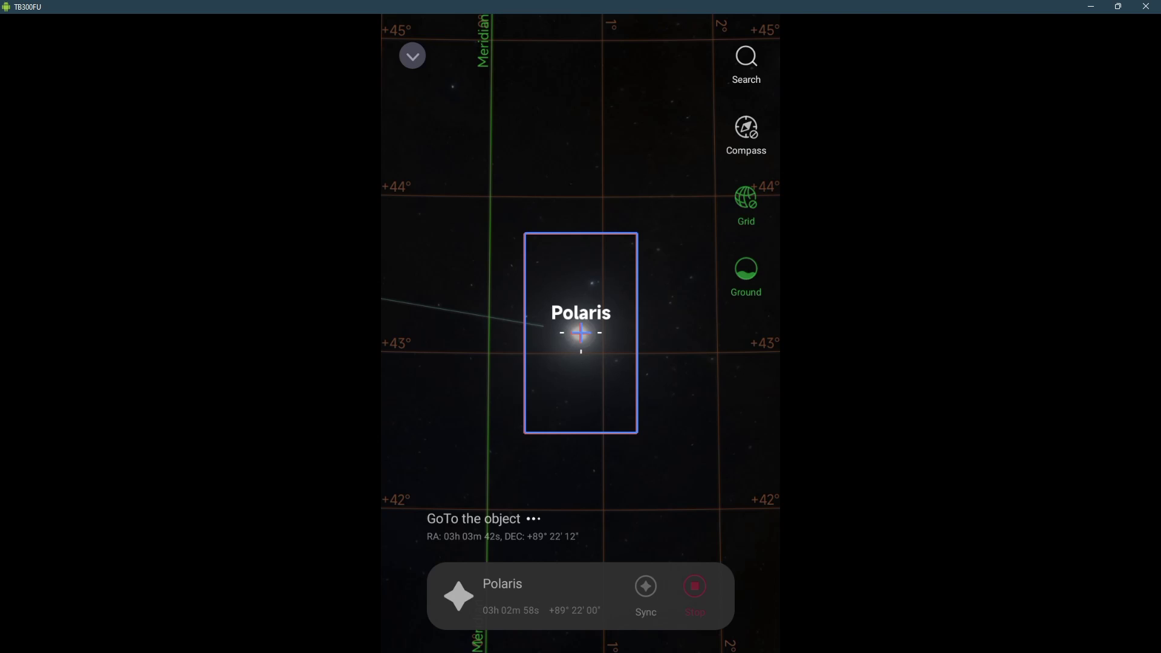
Stop the Seestar's GoTo slew toward Polaris from the sky map's bottom panel.
left_click(695, 587)
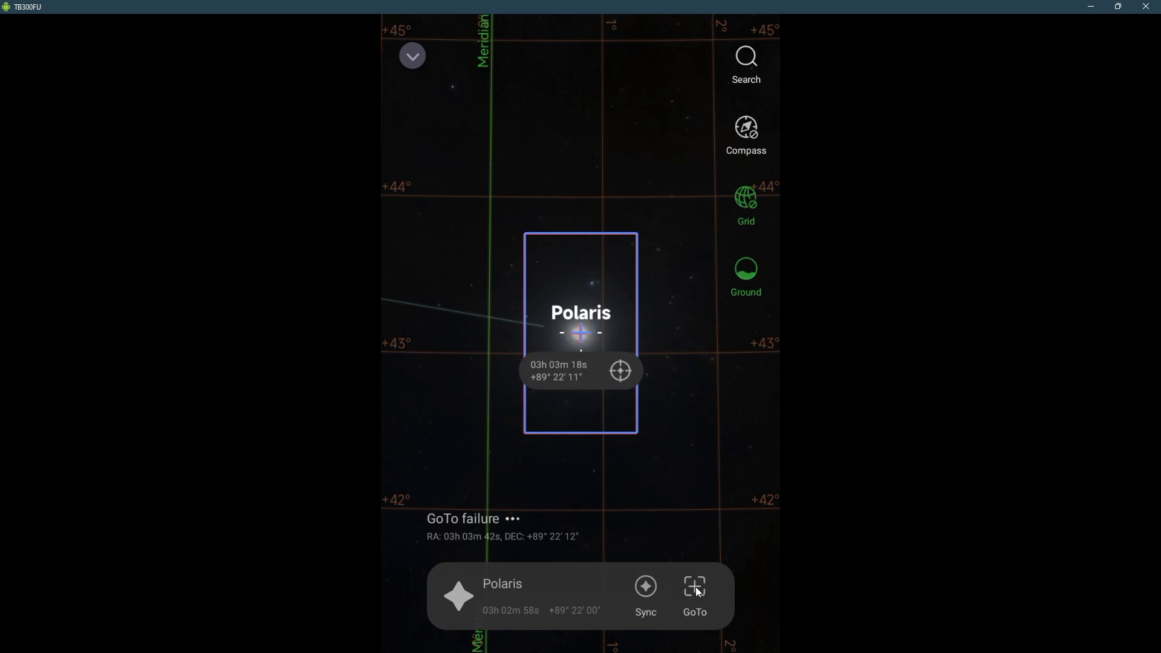